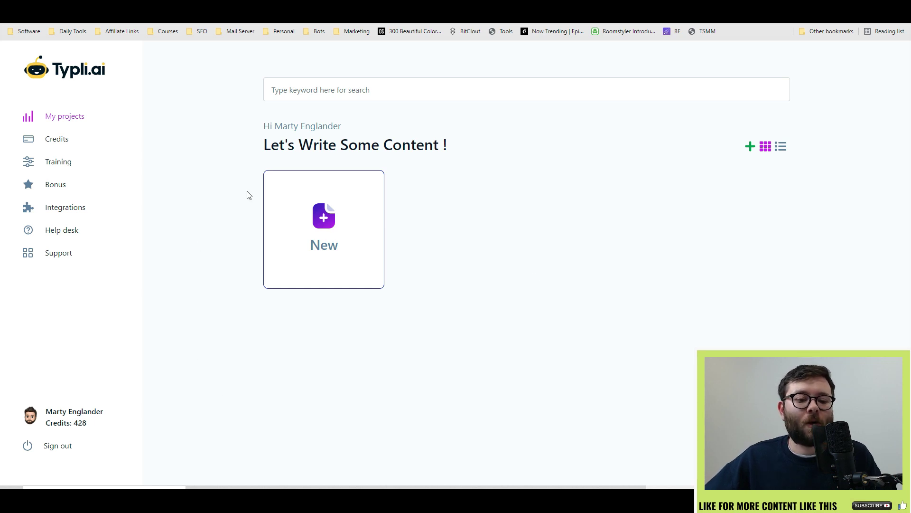
Switch the projects to list view and back to grid, try the search box, and create a New blank project.
{"action": "left_click", "coordinate": [781, 147]}
{"action": "left_click", "coordinate": [768, 151]}
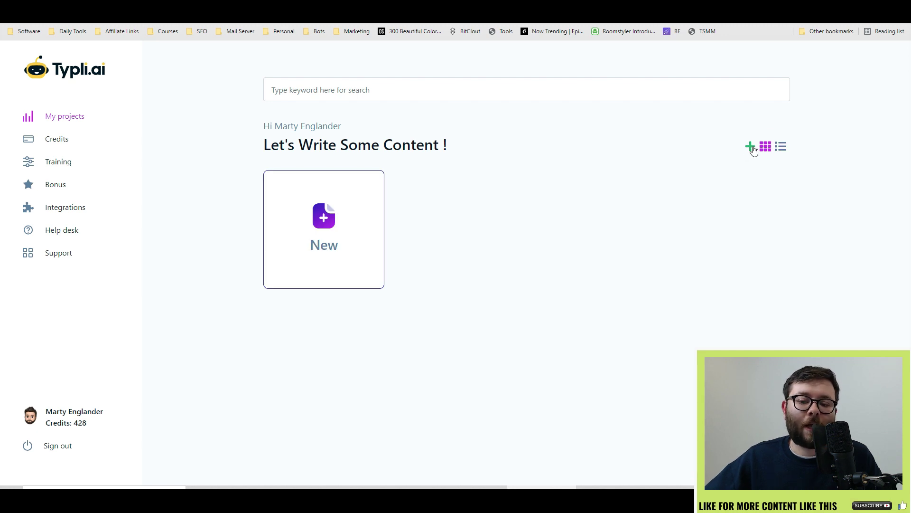
{"action": "left_click", "coordinate": [332, 97]}
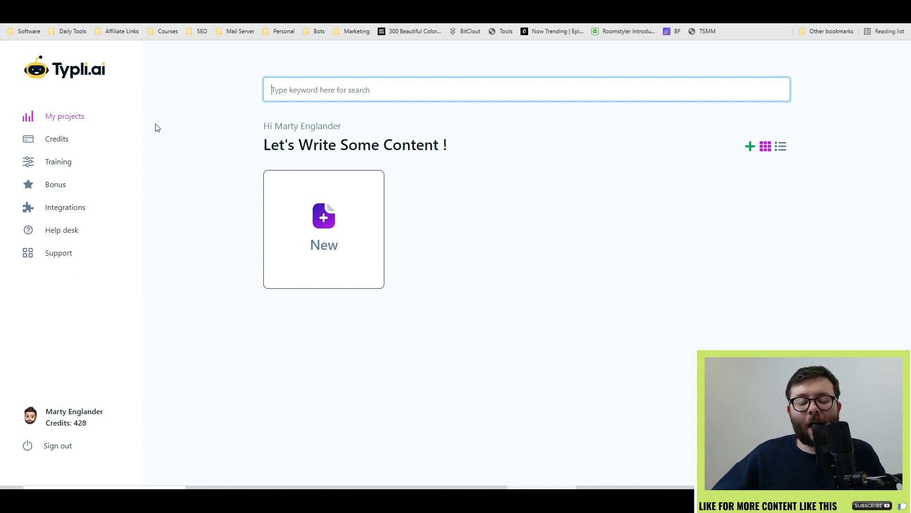
{"action": "left_click", "coordinate": [346, 215]}
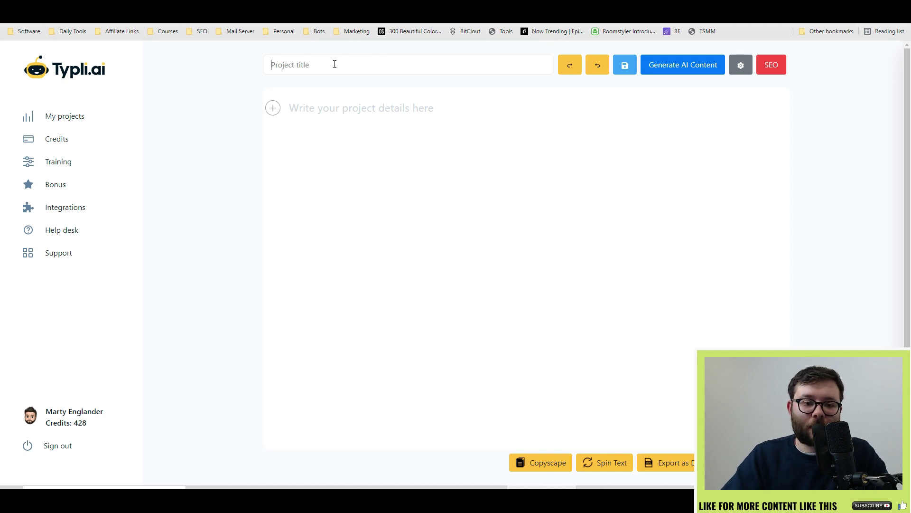
Title the project 'How to train a dog to sit' and paste that title into the article body.
{"action": "type", "text": "How to train "}
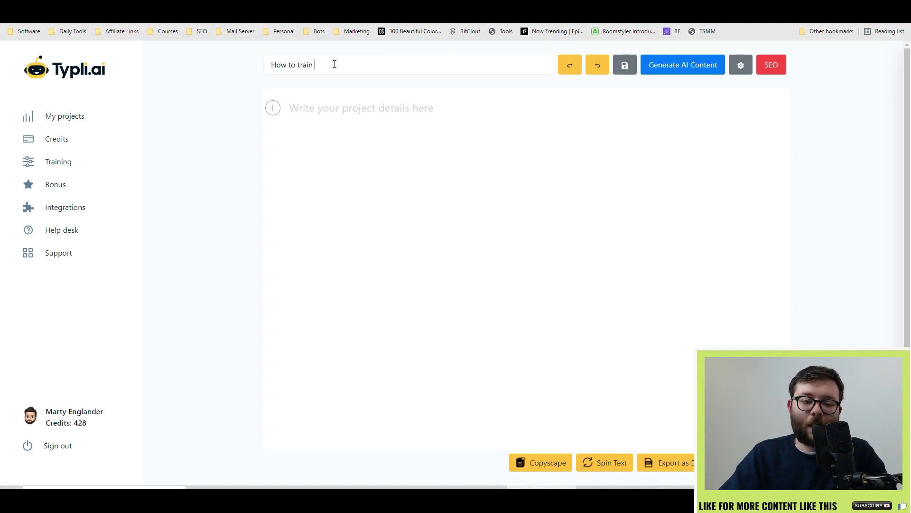
{"action": "type", "text": "a dog to sit"}
{"action": "key", "text": "ctrl+a"}
{"action": "key", "text": "ctrl+c"}
{"action": "left_click", "coordinate": [360, 110]}
{"action": "key", "text": "ctrl+v"}
Format the pasted title line as an H1 heading, undoing an accidental code block.
{"action": "triple_click", "coordinate": [375, 104]}
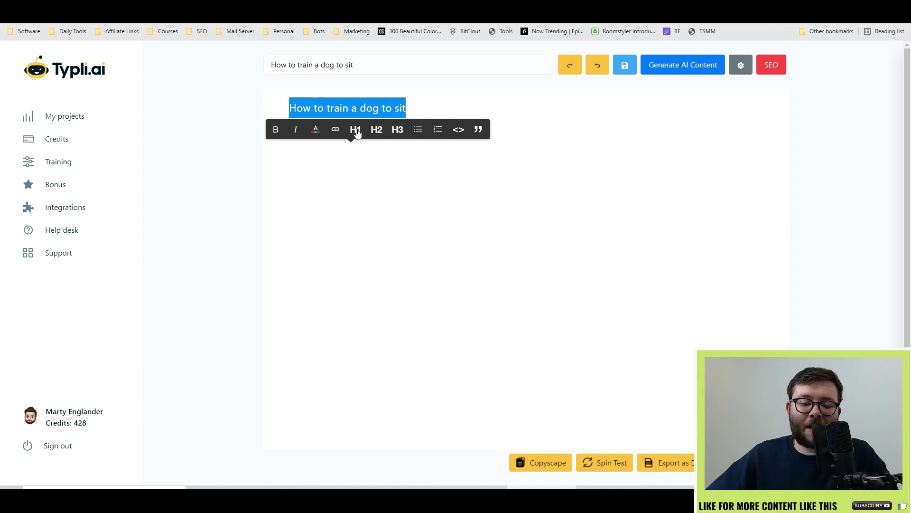
{"action": "left_click", "coordinate": [459, 129]}
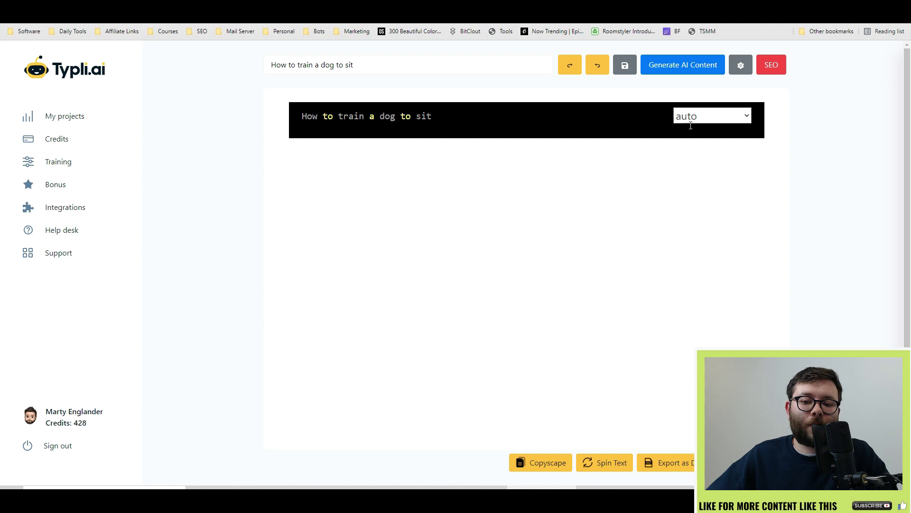
{"action": "key", "text": "ctrl+z"}
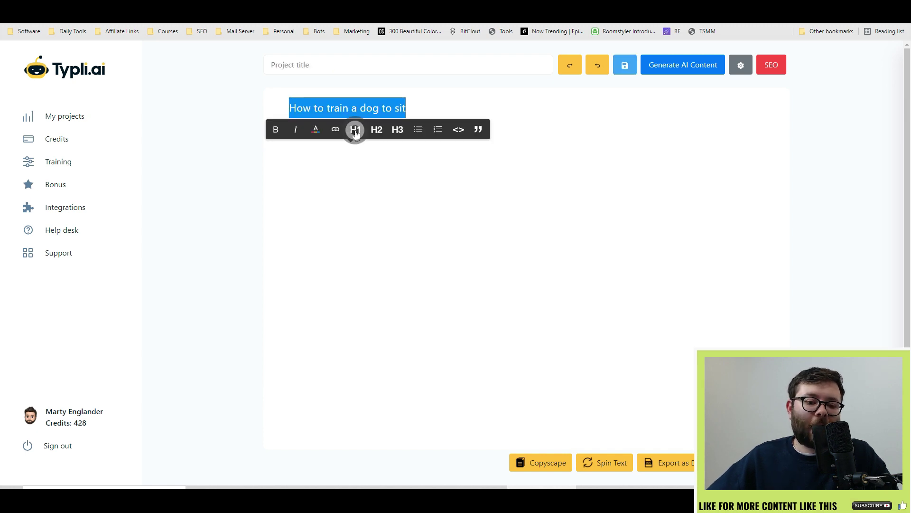
{"action": "left_click", "coordinate": [355, 129]}
{"action": "left_click", "coordinate": [564, 161]}
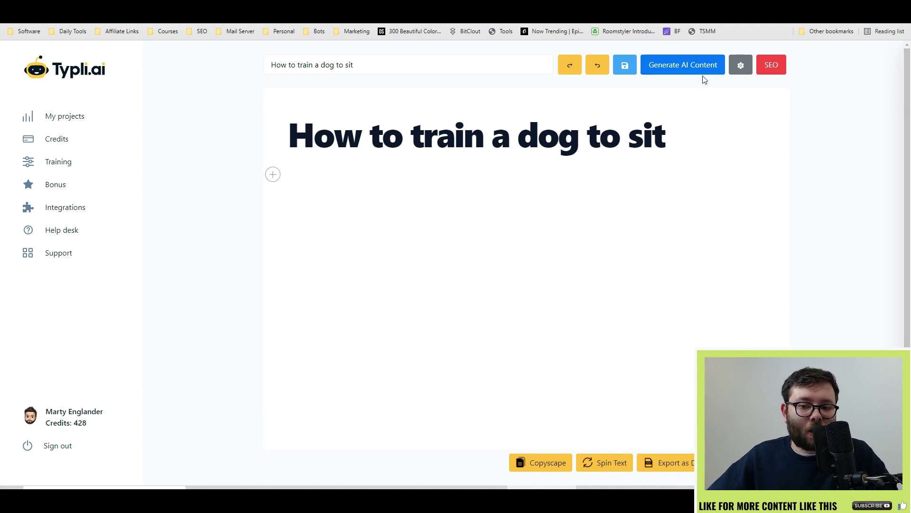
Change the AI generation length from 500 to 250 words, save it, and show the SEO checklist.
{"action": "left_click", "coordinate": [743, 63]}
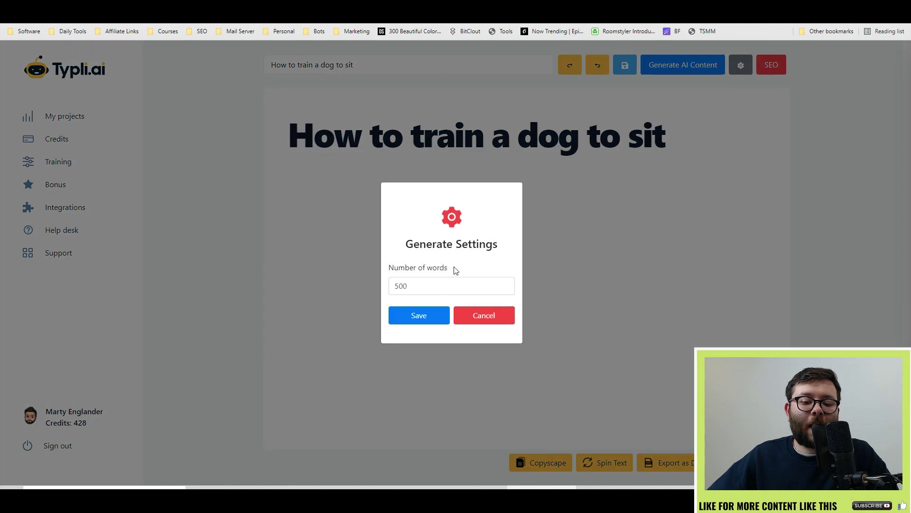
{"action": "left_click_drag", "start_coordinate": [445, 289], "coordinate": [365, 286]}
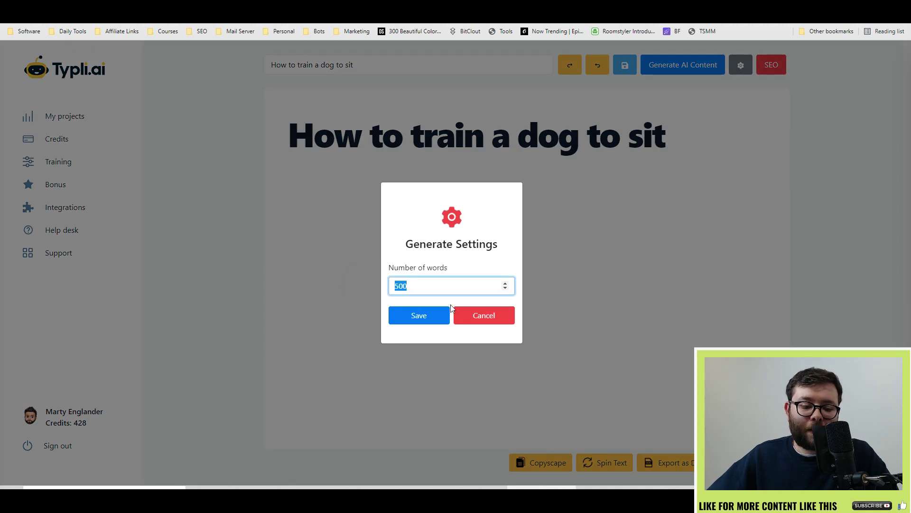
{"action": "type", "text": "2"}
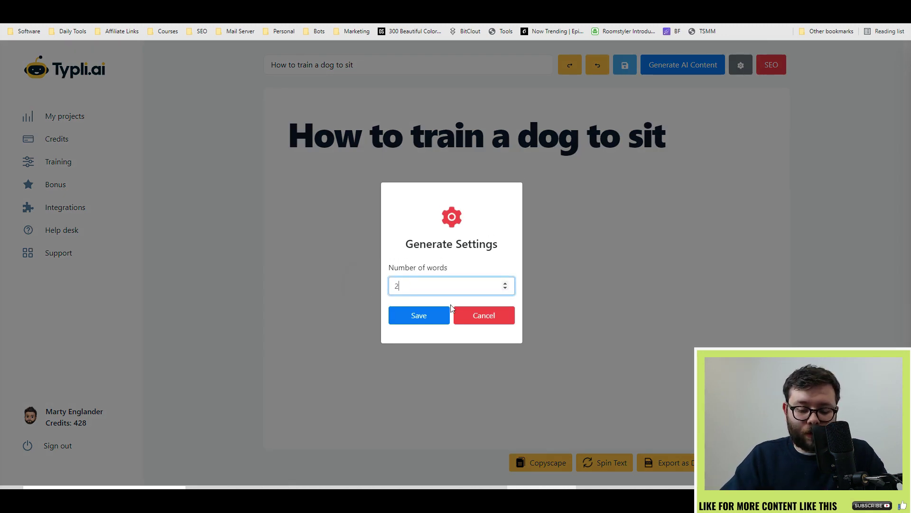
{"action": "left_click", "coordinate": [429, 317]}
{"action": "left_click", "coordinate": [773, 71]}
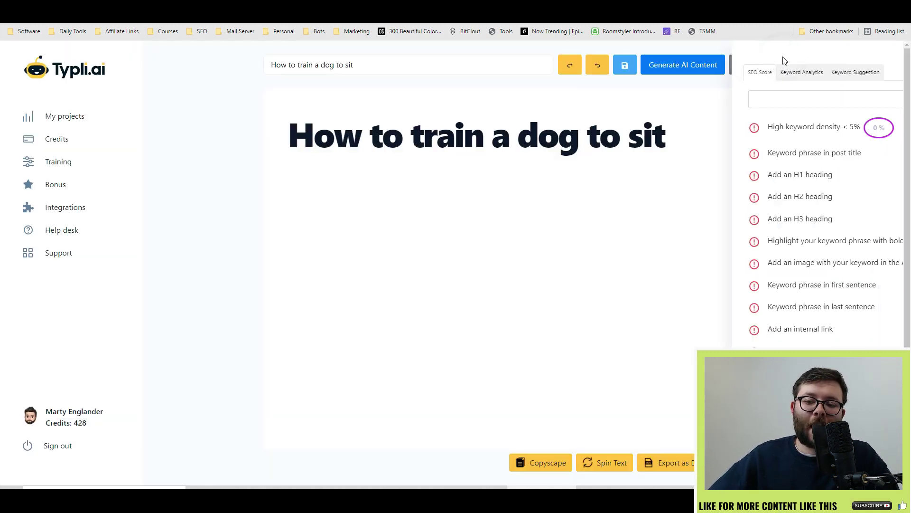
Enter 'train a dog to sit' as the target keyword in SEO Score.
{"action": "left_click", "coordinate": [769, 99]}
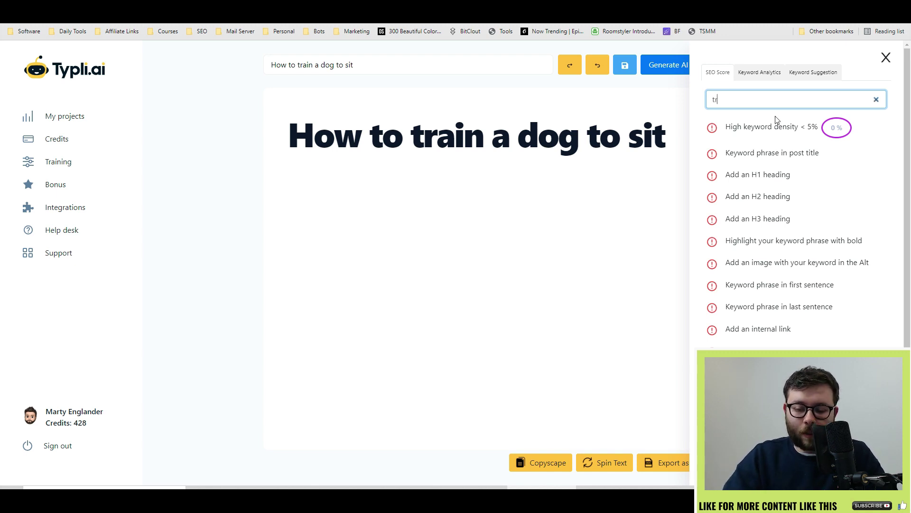
{"action": "type", "text": "train a dog to sit"}
{"action": "left_click", "coordinate": [762, 161]}
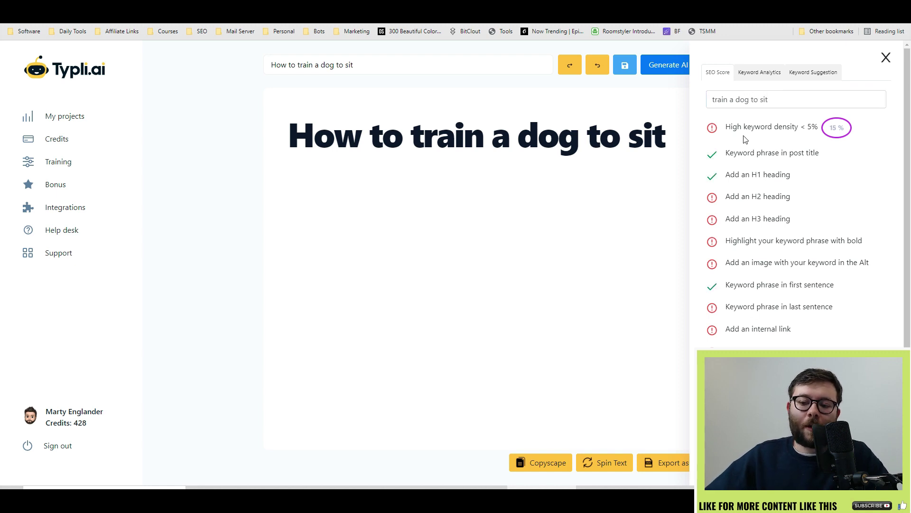
Look up search volume and CPC for 'train a dog to sit' in Keyword Analytics.
{"action": "triple_click", "coordinate": [716, 97]}
{"action": "key", "text": "ctrl+c"}
{"action": "left_click", "coordinate": [757, 74]}
{"action": "left_click", "coordinate": [747, 101]}
{"action": "key", "text": "ctrl+v"}
{"action": "left_click", "coordinate": [878, 101]}
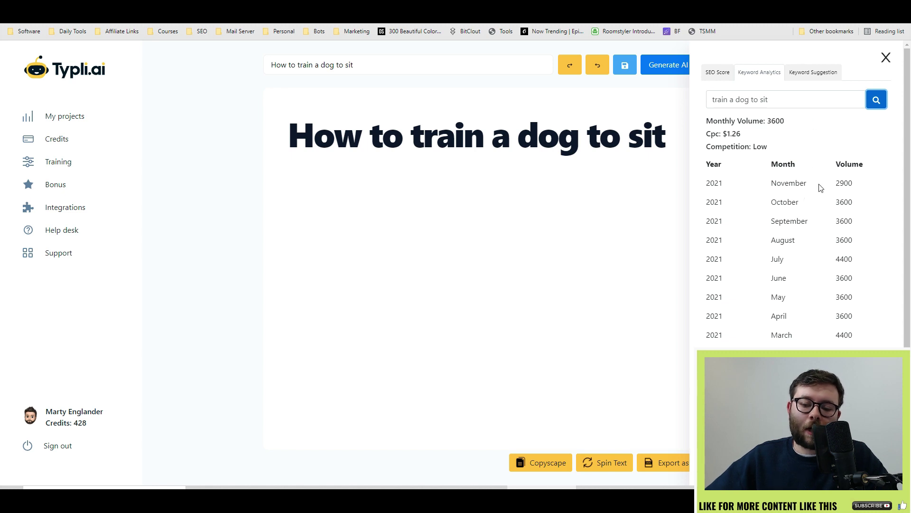
{"action": "triple_click", "coordinate": [714, 134]}
Fetch related keyword suggestions, review the suggested rows, and close the SEO panel.
{"action": "left_click", "coordinate": [813, 72]}
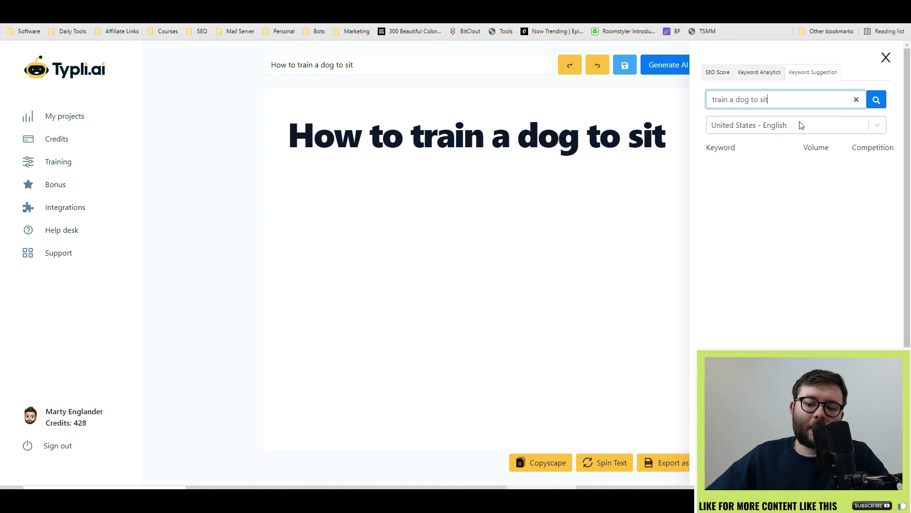
{"action": "left_click", "coordinate": [877, 101]}
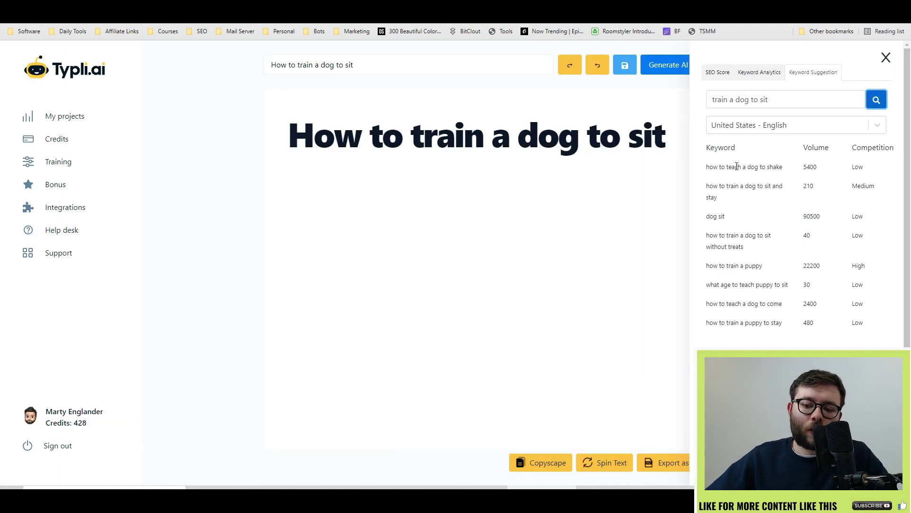
{"action": "left_click_drag", "start_coordinate": [710, 165], "coordinate": [759, 266]}
{"action": "left_click", "coordinate": [771, 318]}
{"action": "left_click_drag", "start_coordinate": [791, 344], "coordinate": [713, 215]}
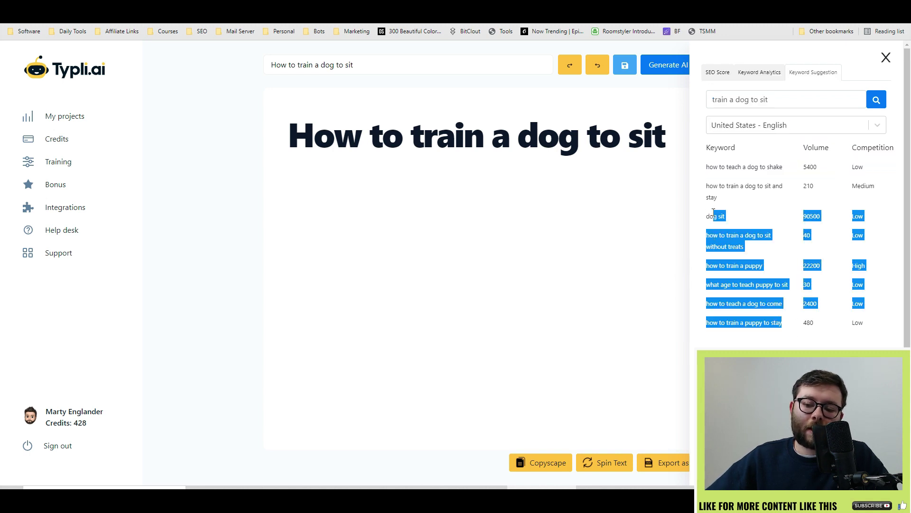
{"action": "left_click", "coordinate": [801, 256]}
{"action": "left_click", "coordinate": [746, 239]}
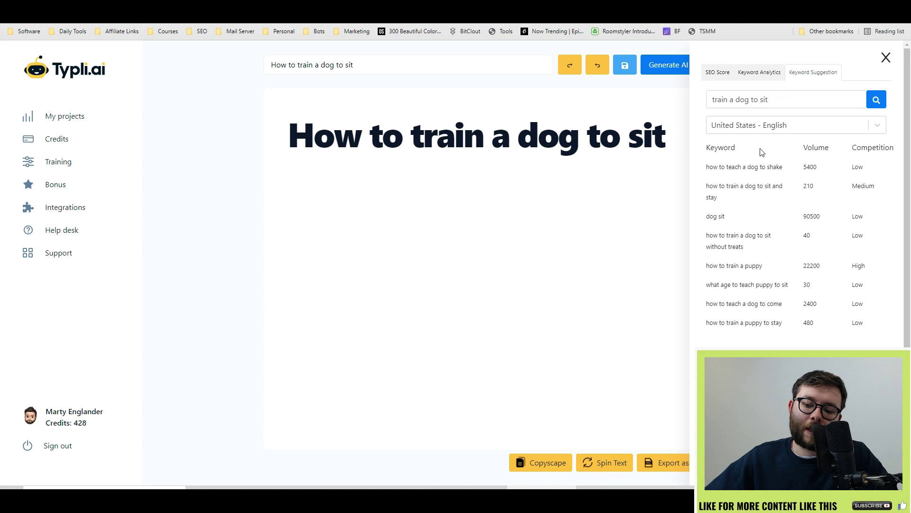
{"action": "left_click", "coordinate": [578, 179]}
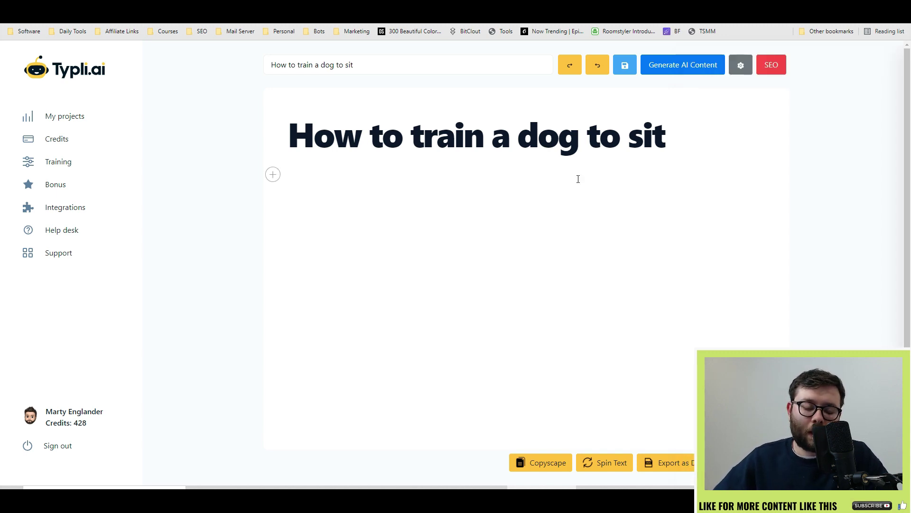
Type 'In this article I will show you how to train a dog to sit' and generate AI body text from it.
{"action": "type", "text": "In this article I wil"}
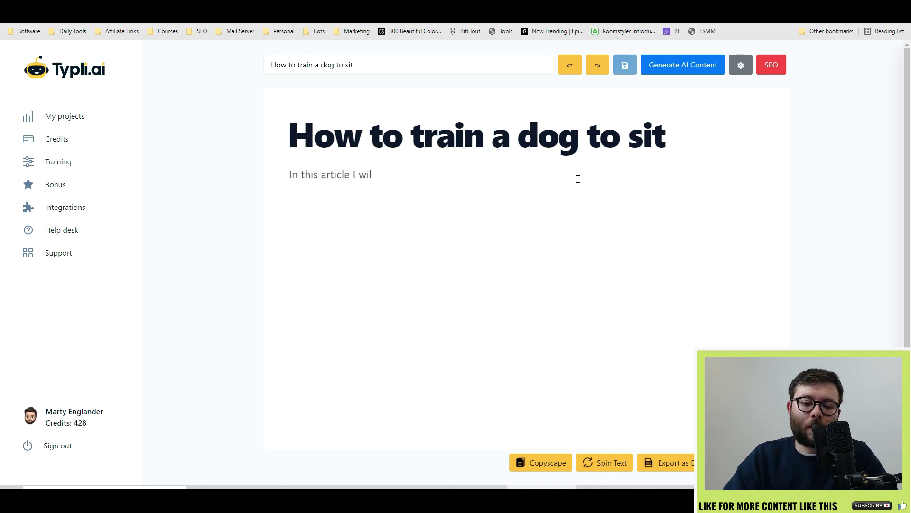
{"action": "type", "text": "l show you how "}
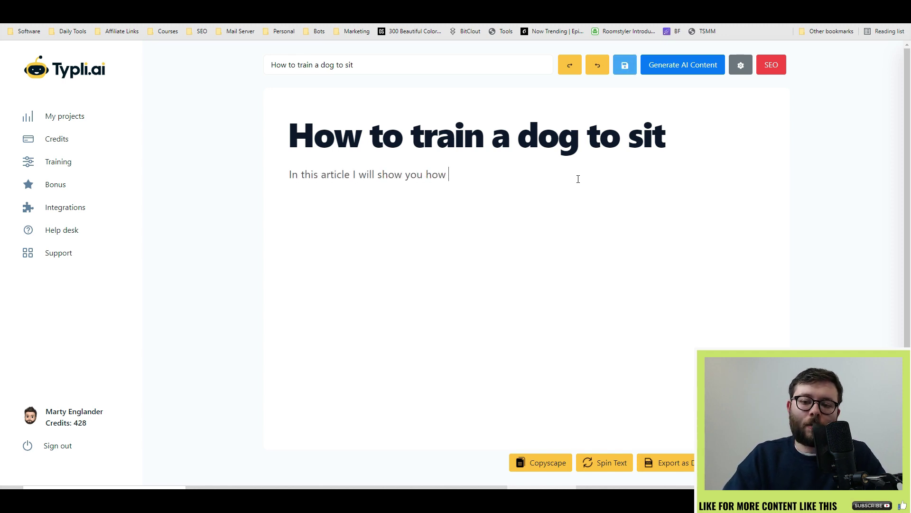
{"action": "type", "text": "to train a dog to sit."}
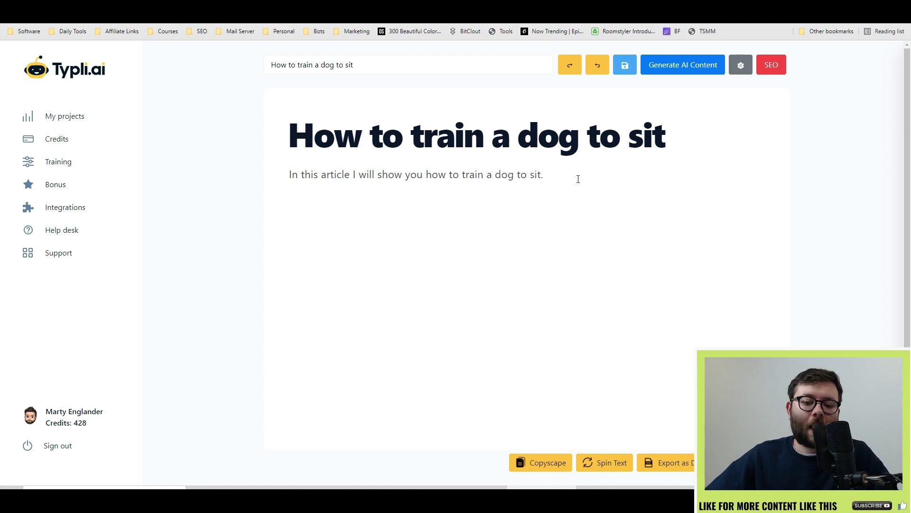
{"action": "left_click_drag", "start_coordinate": [578, 179], "coordinate": [284, 178]}
{"action": "left_click", "coordinate": [691, 65]}
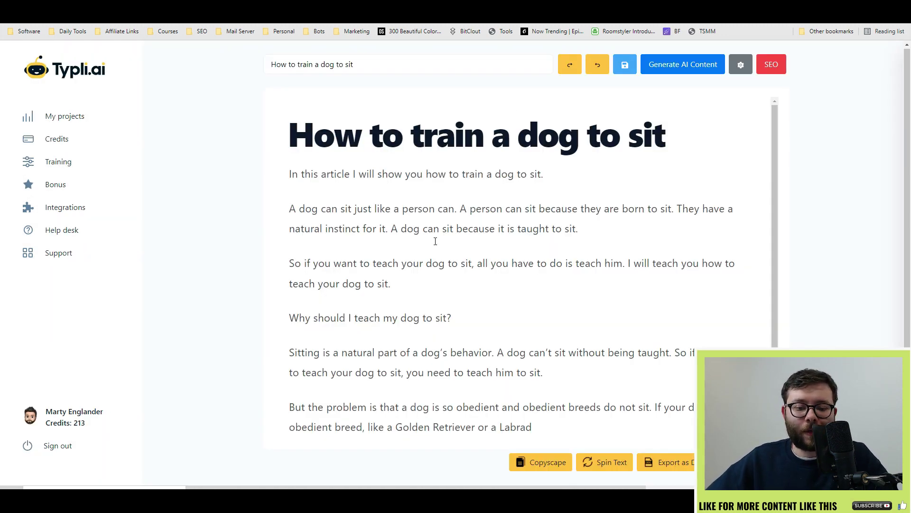
Make the line 'Why should I teach my dog to sit?' an H2 subheading.
{"action": "scroll", "coordinate": [371, 283], "scroll_direction": "down", "scroll_amount": 1}
{"action": "triple_click", "coordinate": [380, 302]}
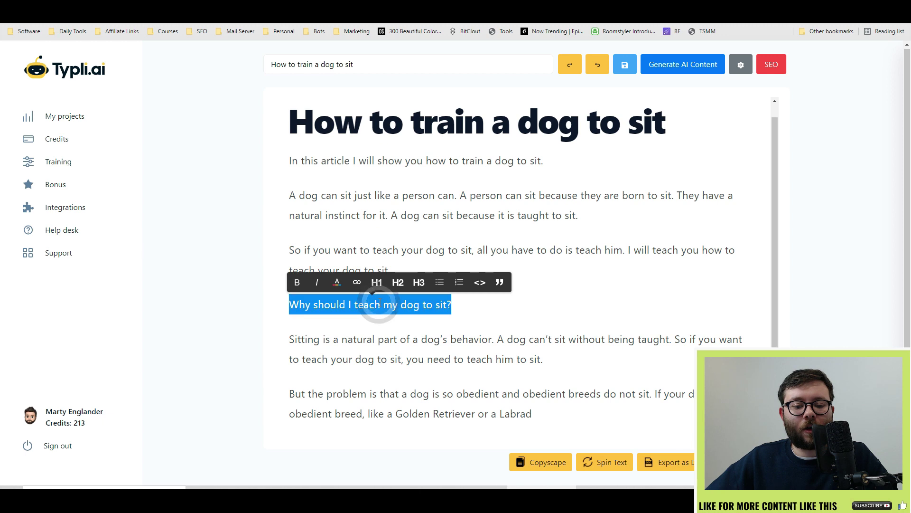
{"action": "left_click", "coordinate": [398, 281]}
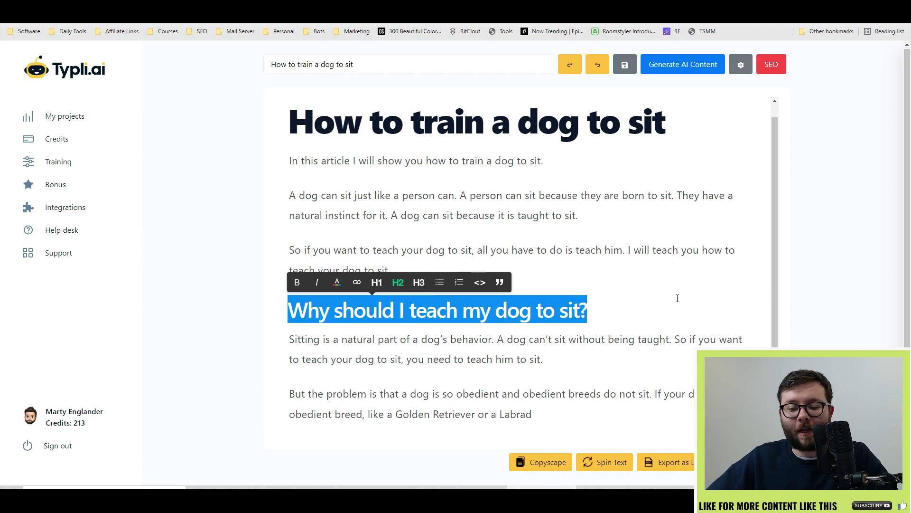
{"action": "left_click", "coordinate": [555, 420]}
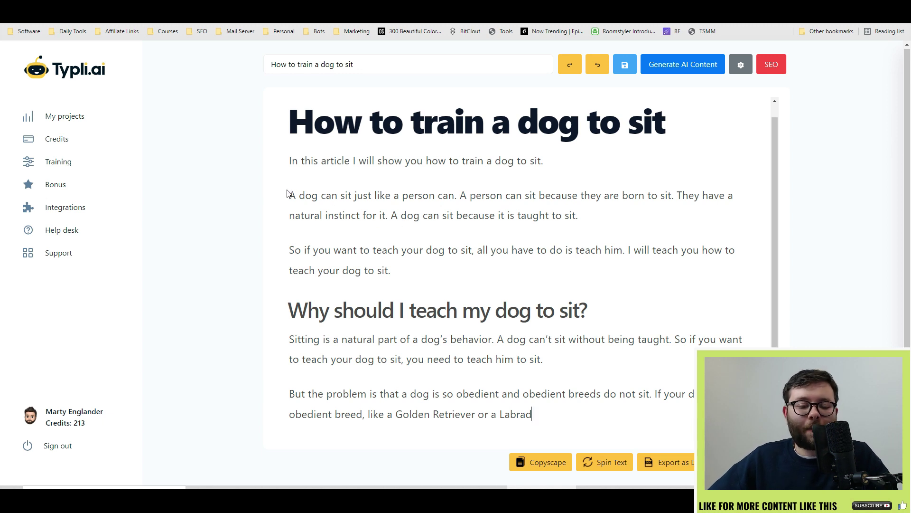
{"action": "left_click_drag", "start_coordinate": [290, 195], "coordinate": [617, 211]}
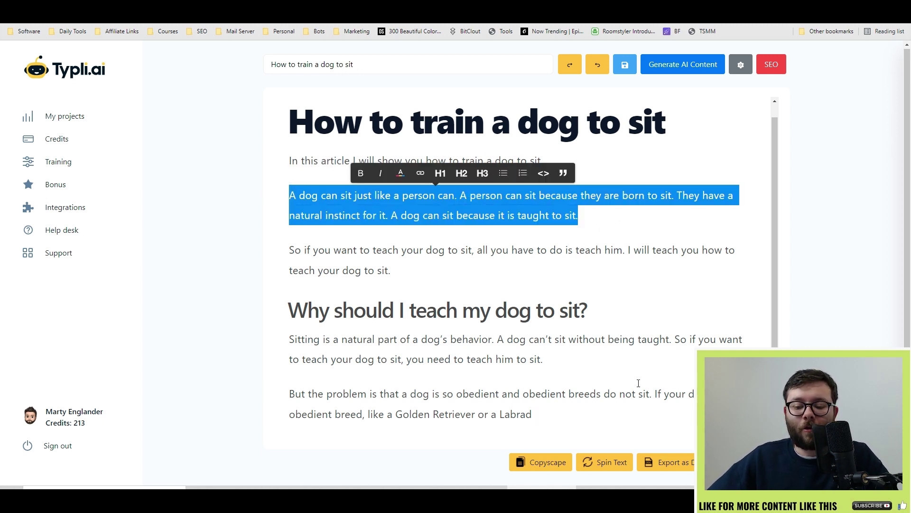
Spin the paragraph into 'A canine can sit down just like a person can…' and delete the blank line below it.
{"action": "left_click", "coordinate": [603, 464]}
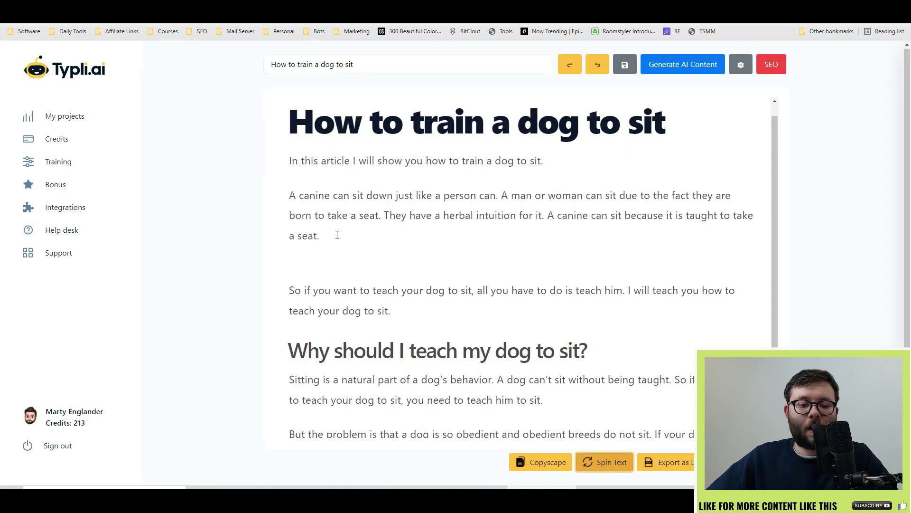
{"action": "left_click_drag", "start_coordinate": [288, 195], "coordinate": [355, 195]}
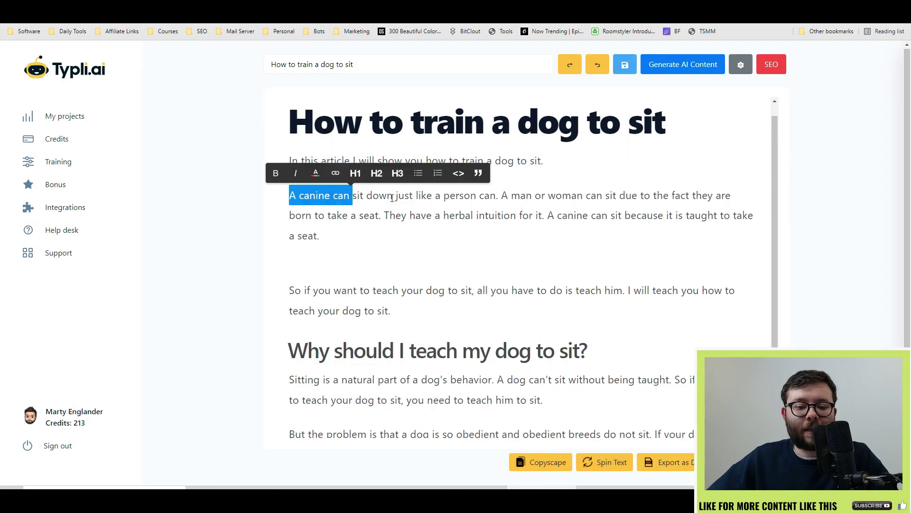
{"action": "left_click", "coordinate": [429, 200]}
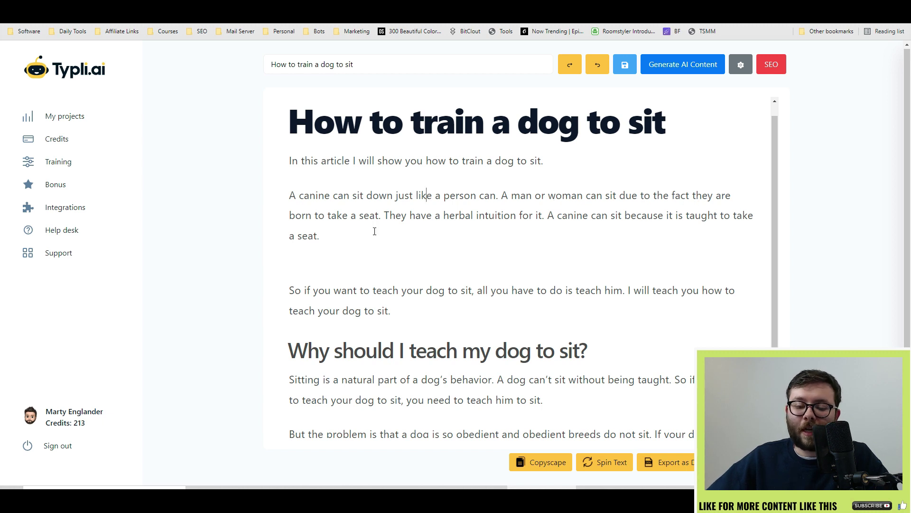
{"action": "left_click_drag", "start_coordinate": [399, 220], "coordinate": [489, 218]}
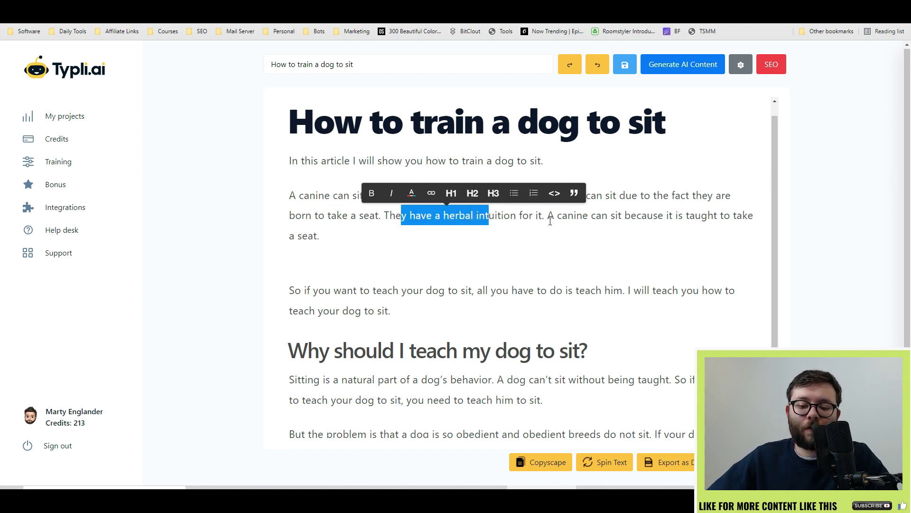
{"action": "left_click_drag", "start_coordinate": [546, 217], "coordinate": [622, 218]}
{"action": "left_click", "coordinate": [648, 230]}
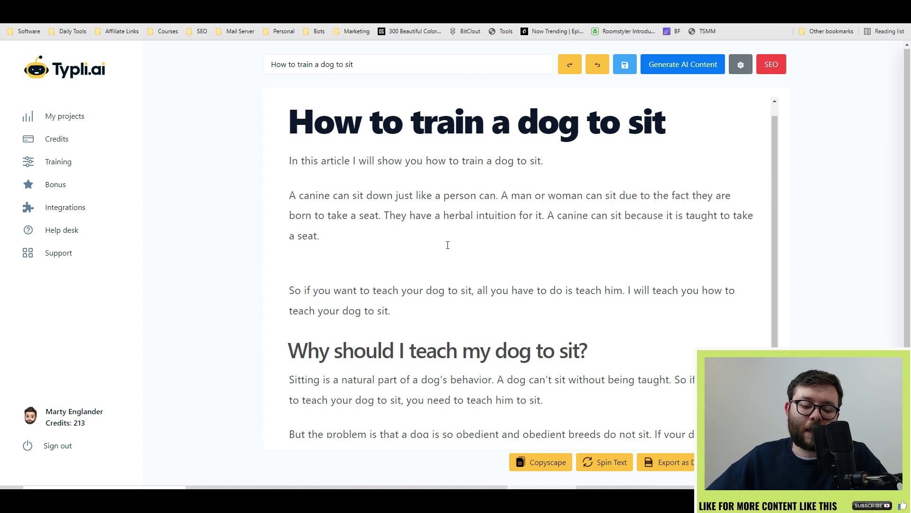
{"action": "left_click", "coordinate": [448, 245]}
{"action": "key", "text": "Delete"}
{"action": "left_click", "coordinate": [778, 65]}
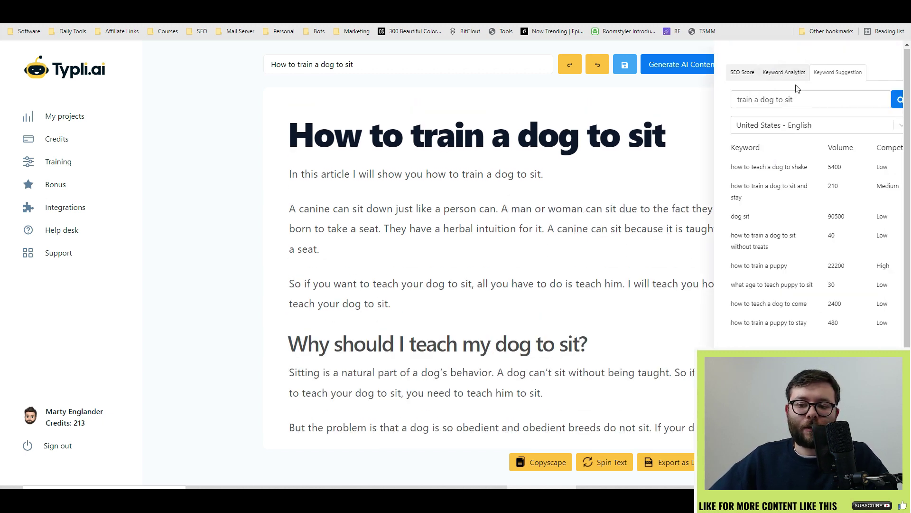
{"action": "left_click", "coordinate": [727, 75]}
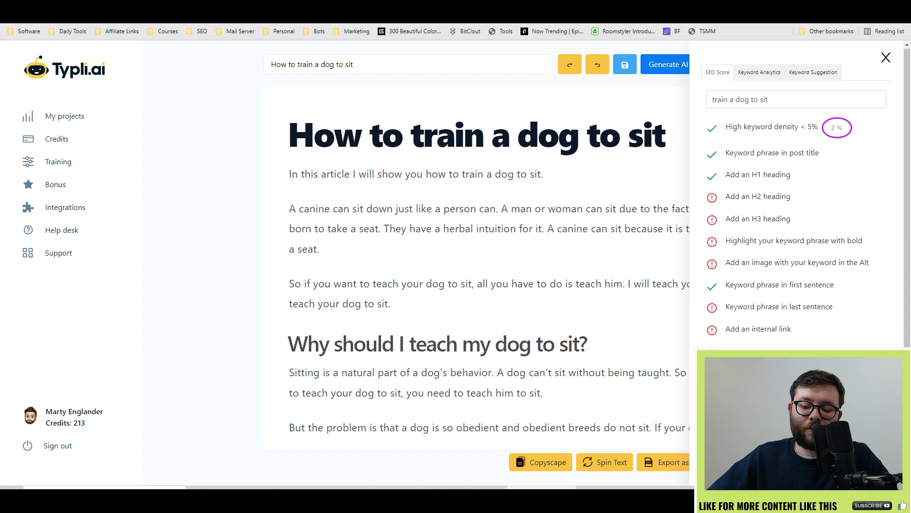
{"action": "left_click_drag", "start_coordinate": [722, 197], "coordinate": [736, 263]}
{"action": "left_click", "coordinate": [818, 340]}
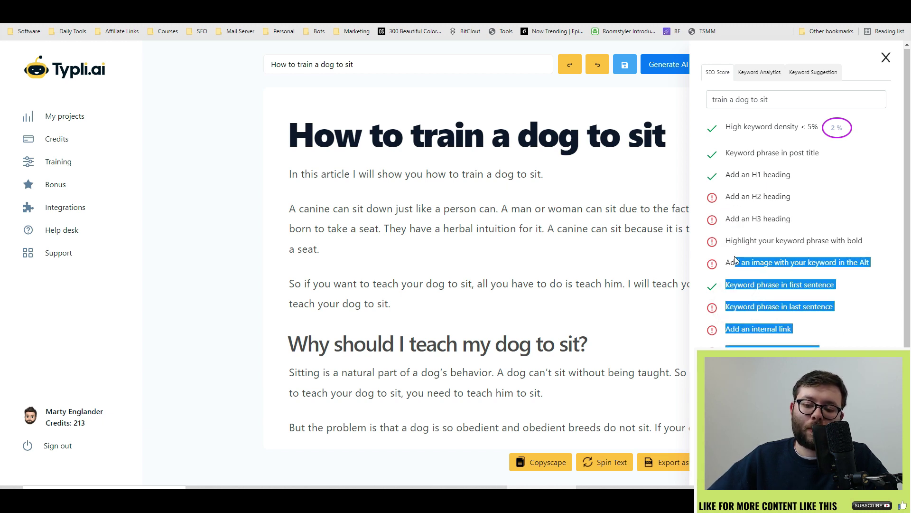
{"action": "left_click_drag", "start_coordinate": [737, 196], "coordinate": [794, 264]}
{"action": "left_click", "coordinate": [842, 262]}
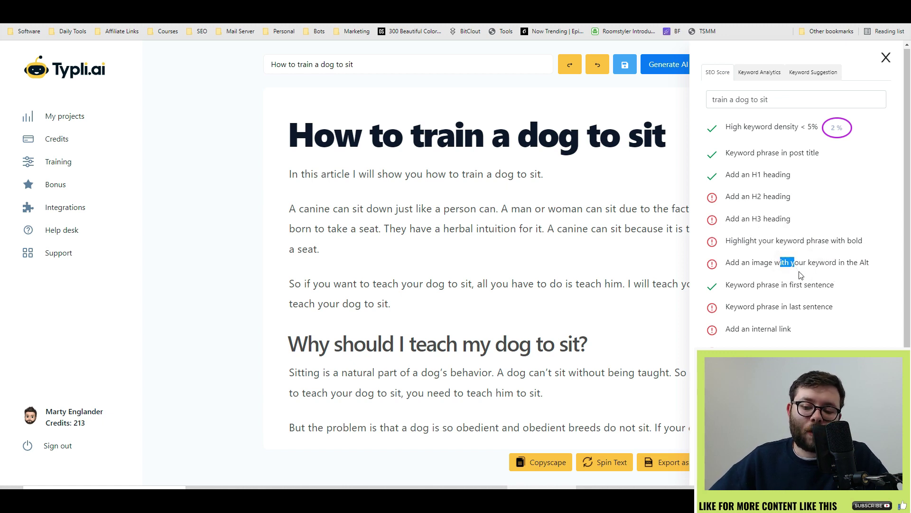
{"action": "left_click", "coordinate": [533, 346]}
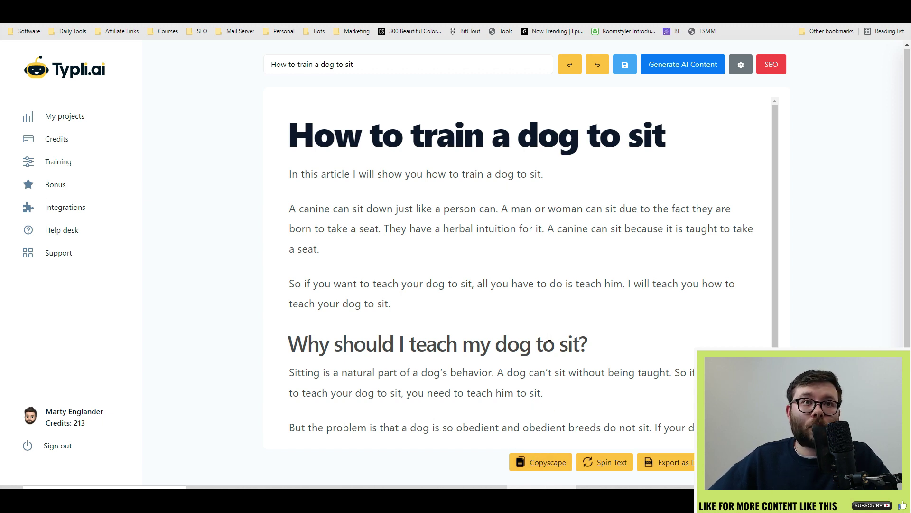
Export the article to Word and scroll through download (1).doc and its PDF copy.
{"action": "left_click", "coordinate": [688, 464]}
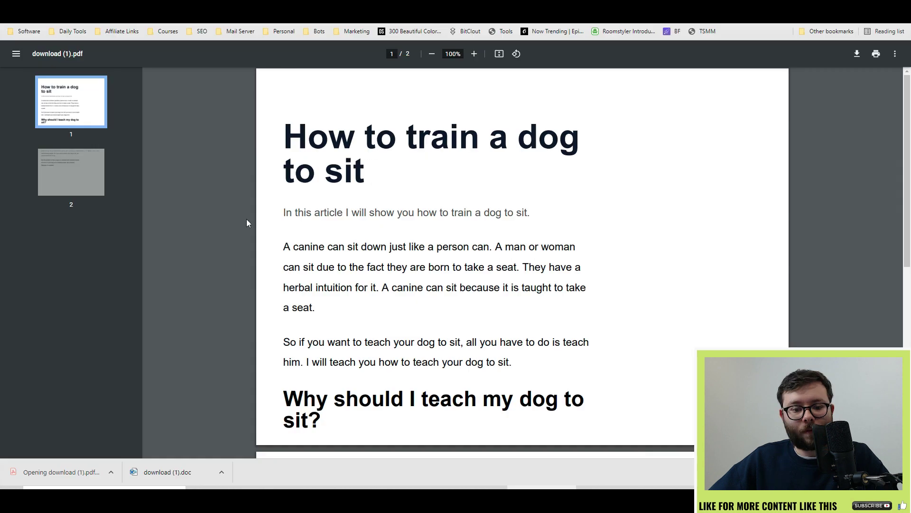
{"action": "scroll", "coordinate": [246, 218], "scroll_direction": "down", "scroll_amount": 6}
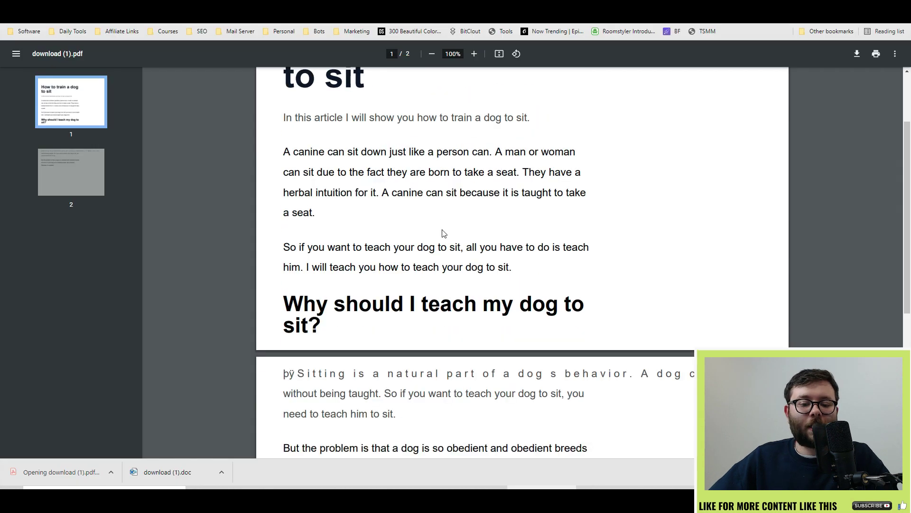
{"action": "scroll", "coordinate": [450, 242], "scroll_direction": "down", "scroll_amount": 2}
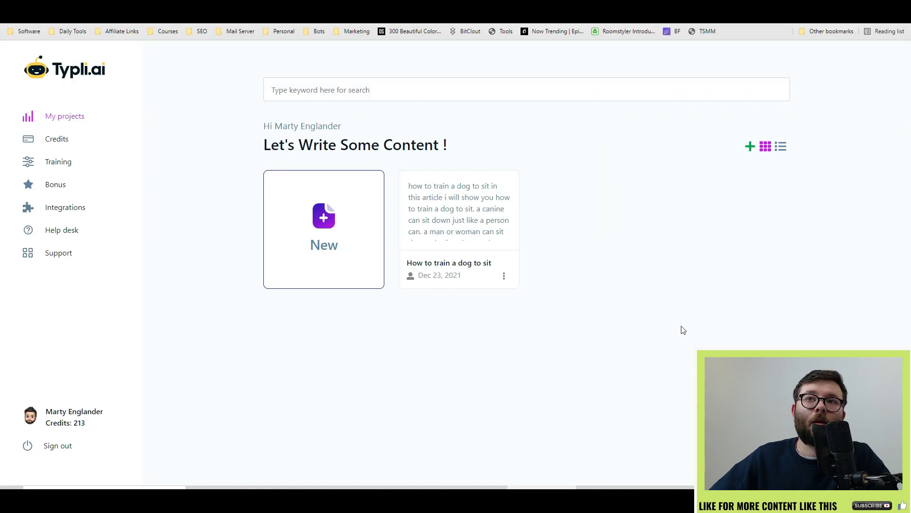
Show the project card's edit and delete options, scroll the Training videos, then go to the Bonus page.
{"action": "left_click_drag", "start_coordinate": [519, 282], "coordinate": [413, 186]}
{"action": "left_click", "coordinate": [504, 275]}
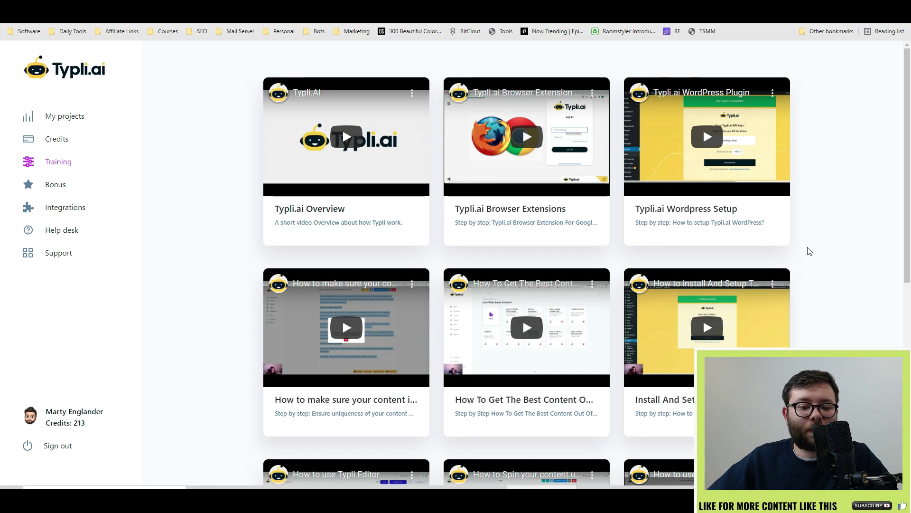
{"action": "scroll", "coordinate": [832, 204], "scroll_direction": "down", "scroll_amount": 1}
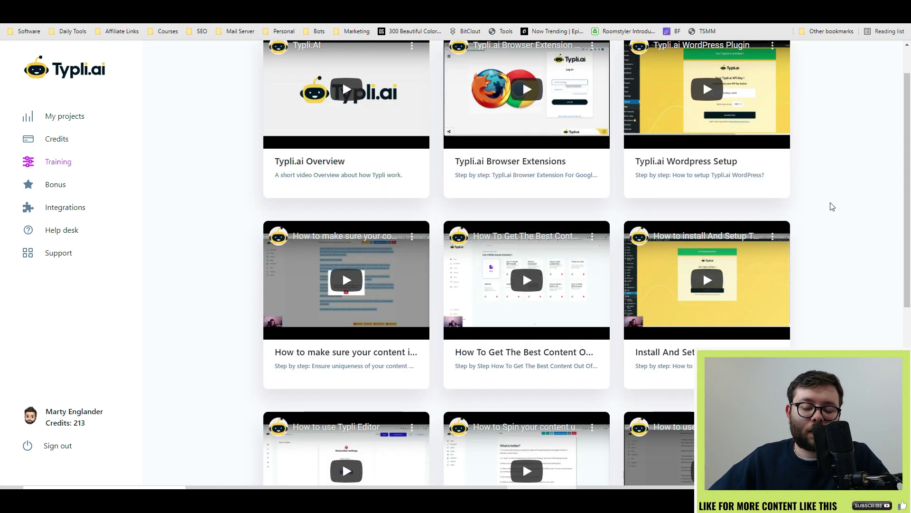
{"action": "scroll", "coordinate": [791, 184], "scroll_direction": "down", "scroll_amount": 7}
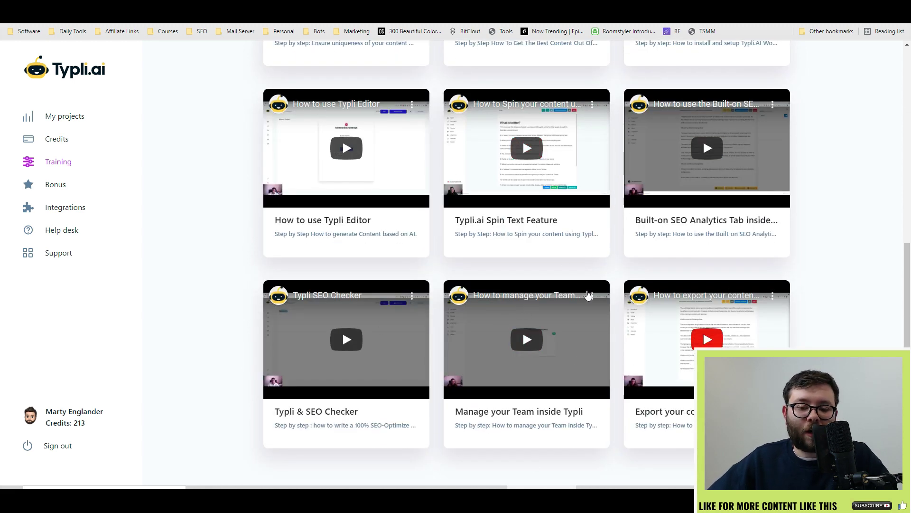
{"action": "left_click", "coordinate": [55, 184]}
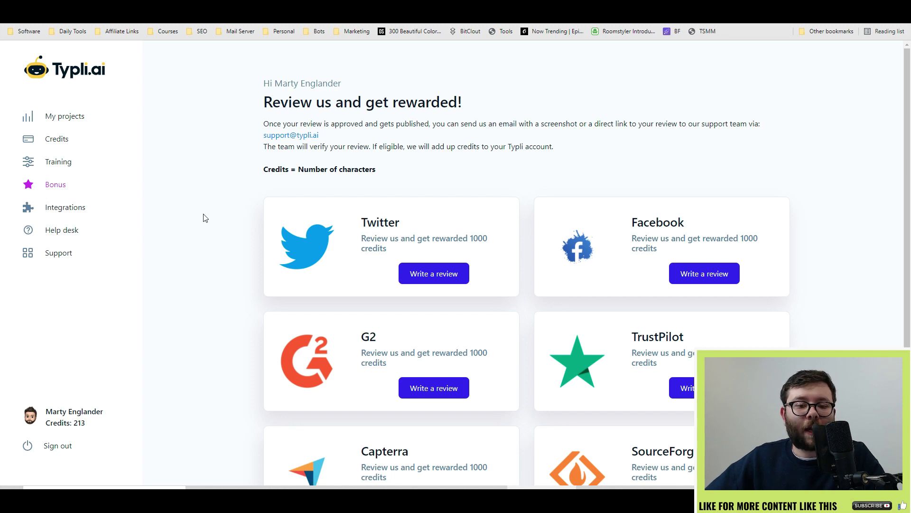
{"action": "left_click_drag", "start_coordinate": [366, 104], "coordinate": [479, 112]}
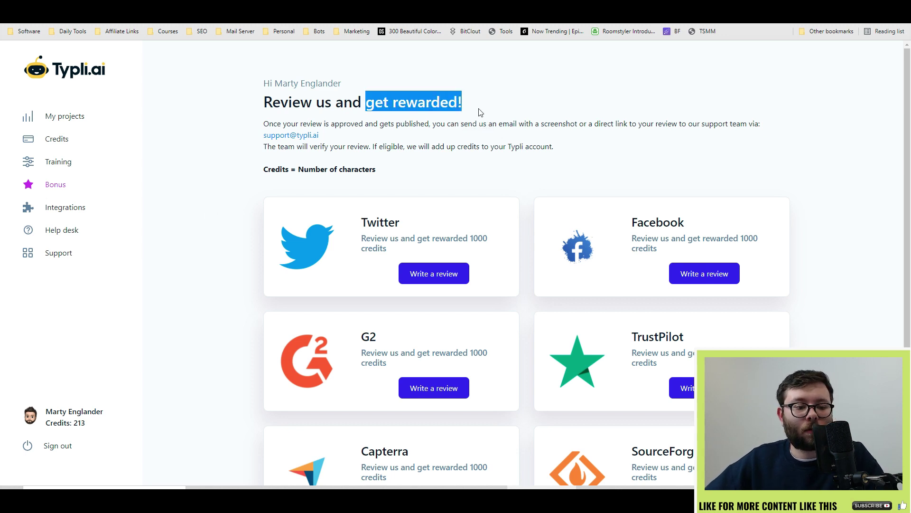
{"action": "left_click", "coordinate": [428, 118]}
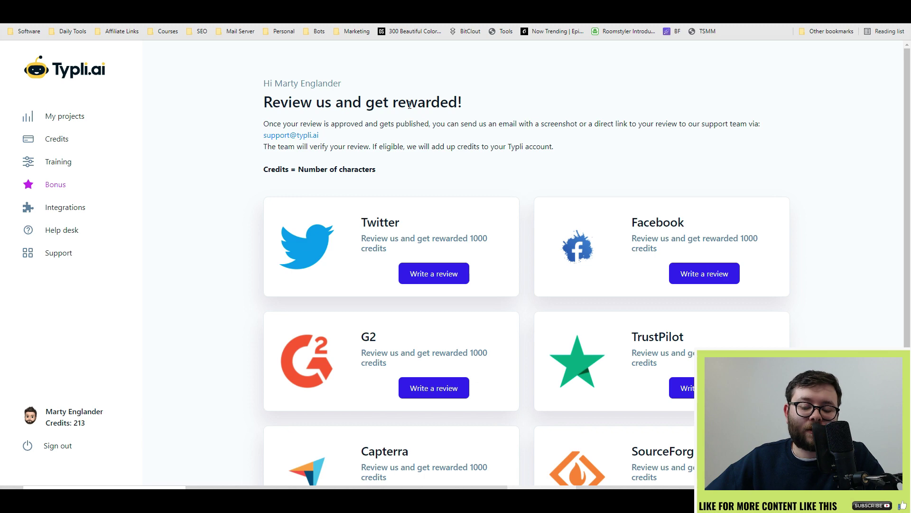
{"action": "scroll", "coordinate": [623, 224], "scroll_direction": "down", "scroll_amount": 1}
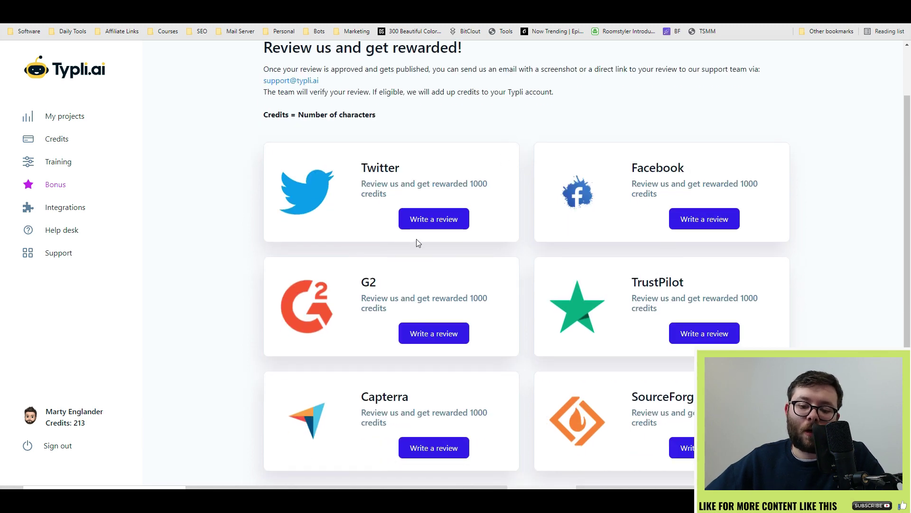
Visit the Integrations page, then open the help desk's Managing Your Account category.
{"action": "left_click", "coordinate": [65, 207]}
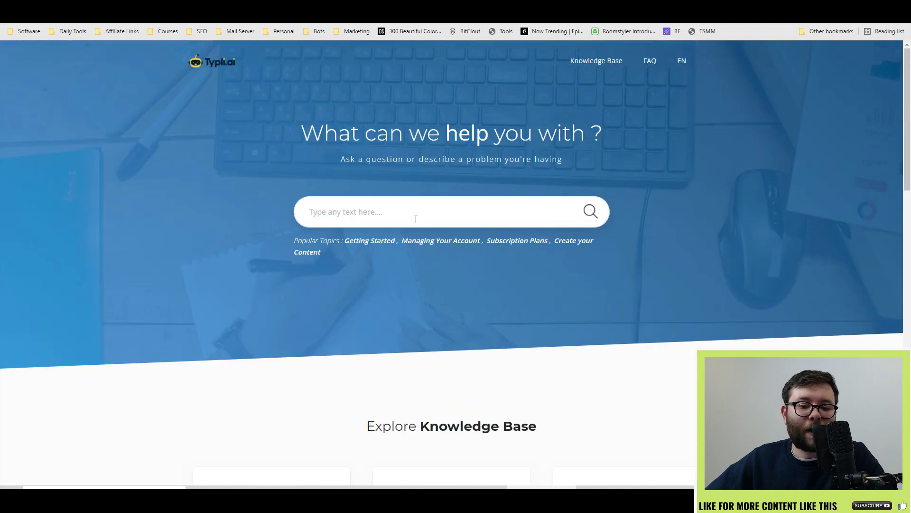
{"action": "scroll", "coordinate": [416, 219], "scroll_direction": "down", "scroll_amount": 1}
{"action": "left_click", "coordinate": [353, 166]}
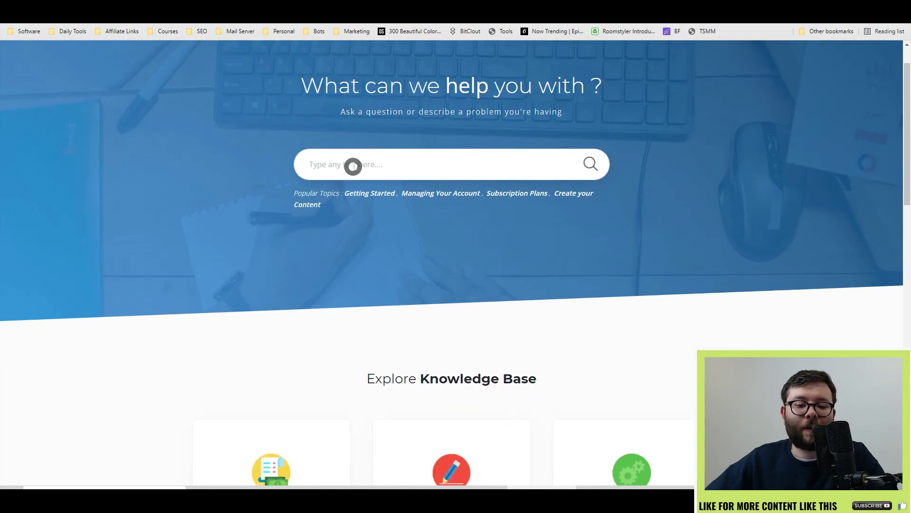
{"action": "left_click", "coordinate": [466, 190]}
Read the article about the Chrome extension on specific websites, then the Support page's support address line.
{"action": "scroll", "coordinate": [484, 212], "scroll_direction": "down", "scroll_amount": 4}
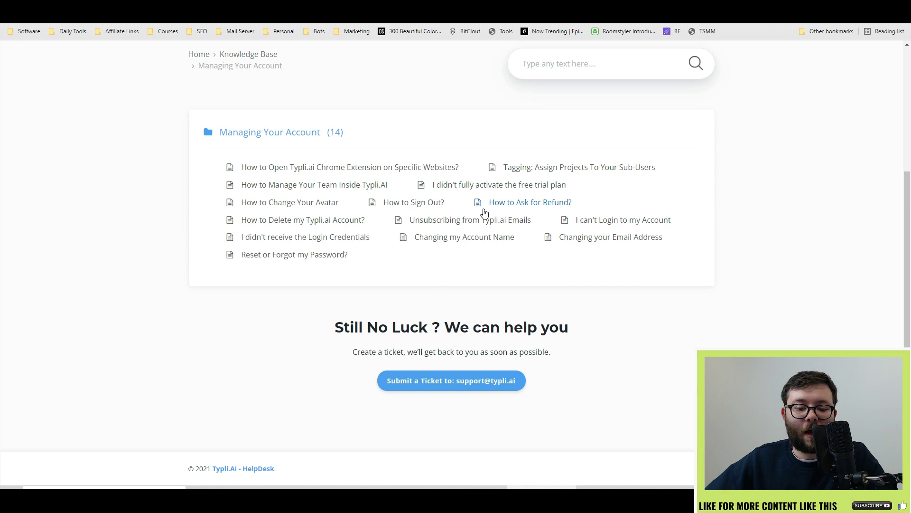
{"action": "left_click", "coordinate": [433, 167]}
{"action": "scroll", "coordinate": [517, 193], "scroll_direction": "down", "scroll_amount": 10}
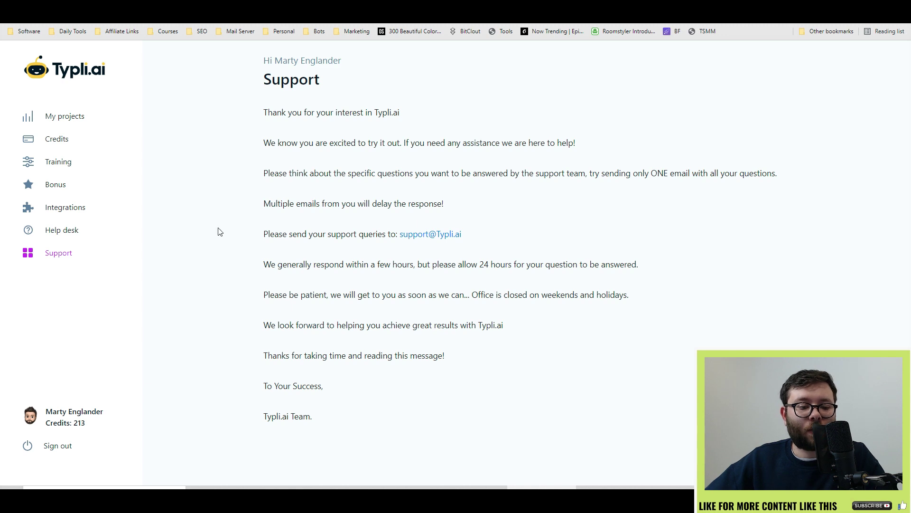
{"action": "left_click_drag", "start_coordinate": [350, 233], "coordinate": [484, 236]}
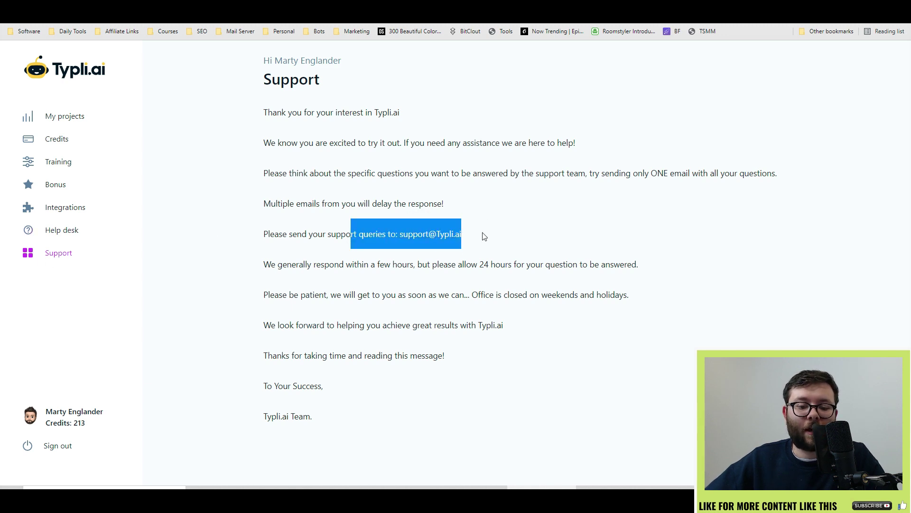
{"action": "left_click", "coordinate": [585, 250]}
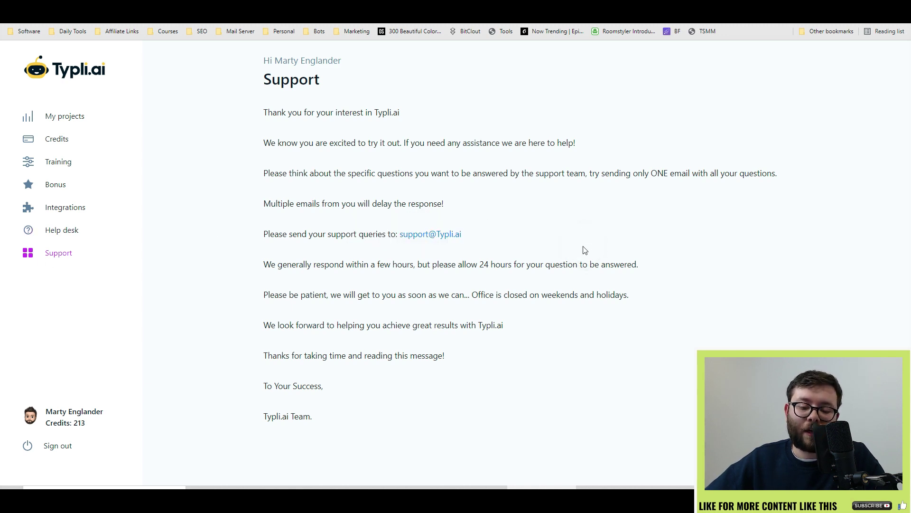